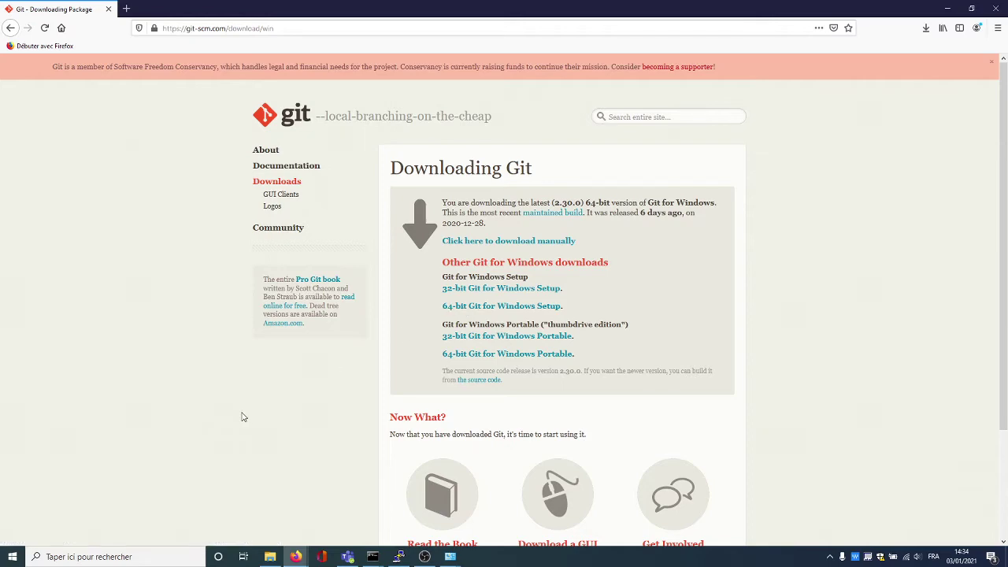
Check in the Windows system information whether the computer runs a 32-bit or 64-bit operating system, and return to the Git download page
click(270, 556)
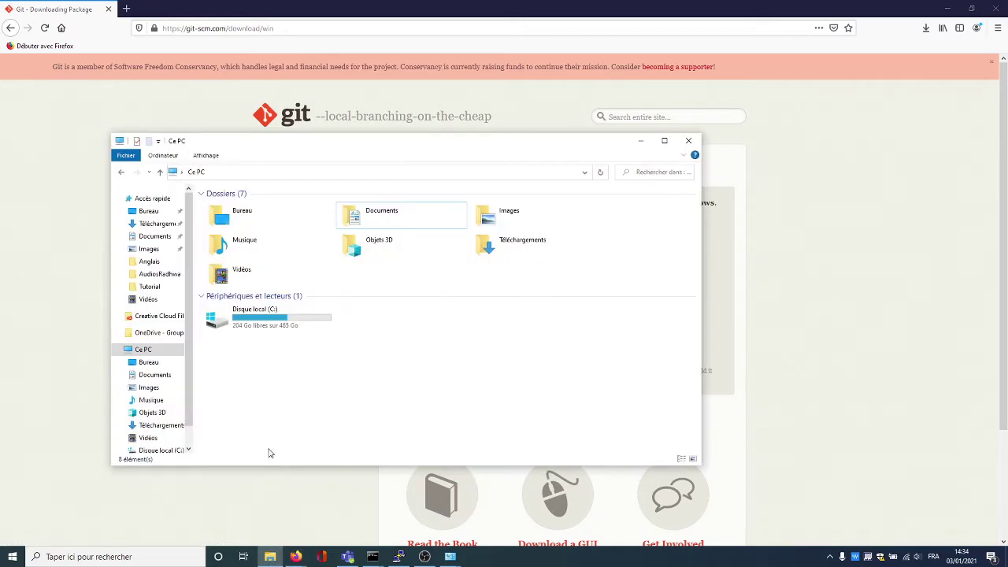
right_click(381, 356)
click(412, 467)
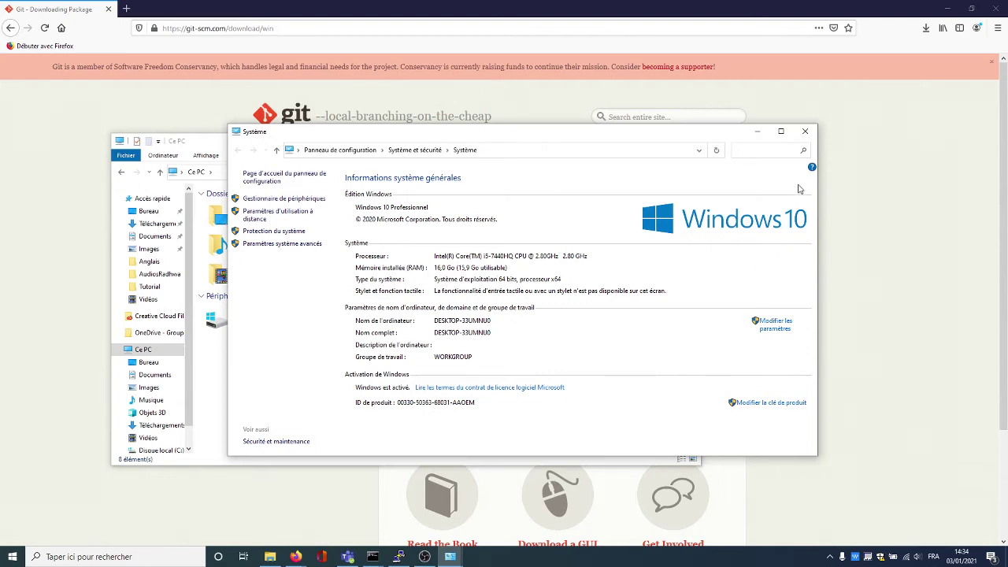
click(804, 130)
click(839, 225)
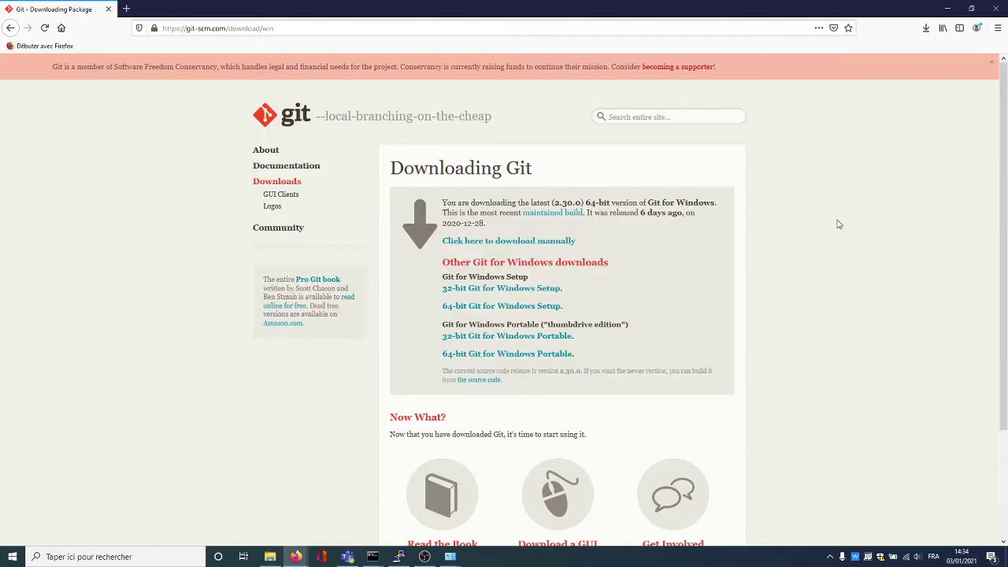
Download the 64-bit Git for Windows Setup and launch the downloaded installer, allowing it to run
click(509, 309)
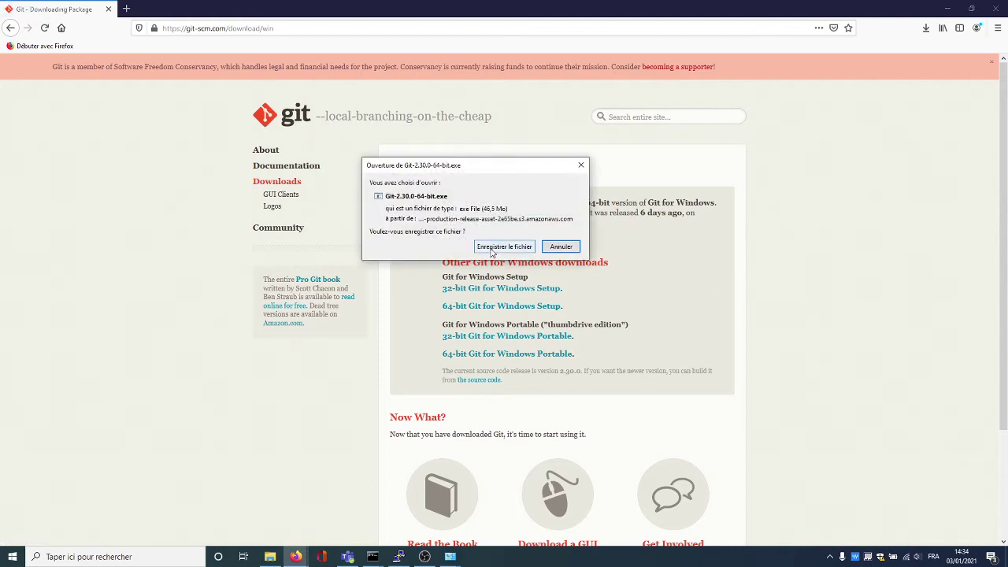
click(488, 249)
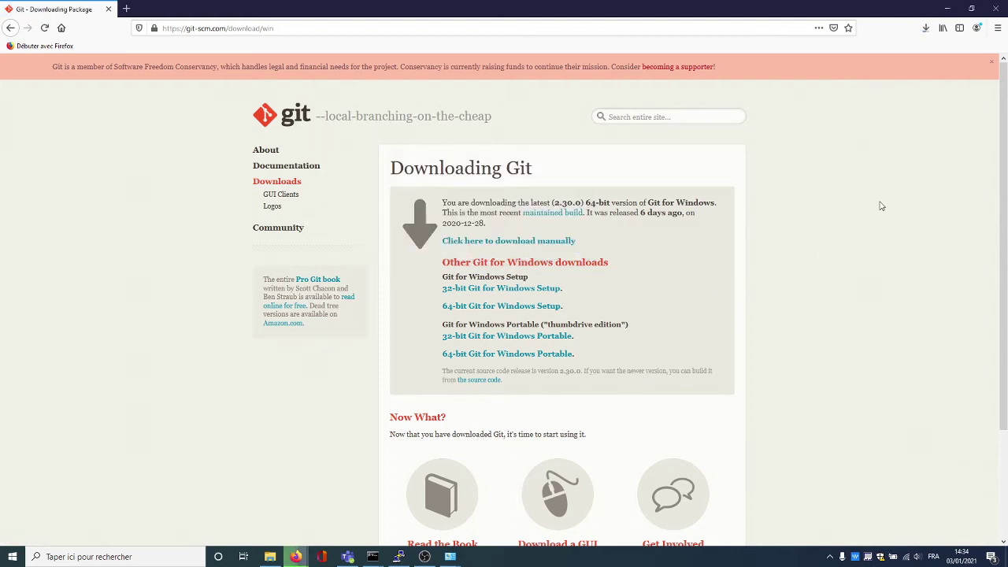
click(926, 30)
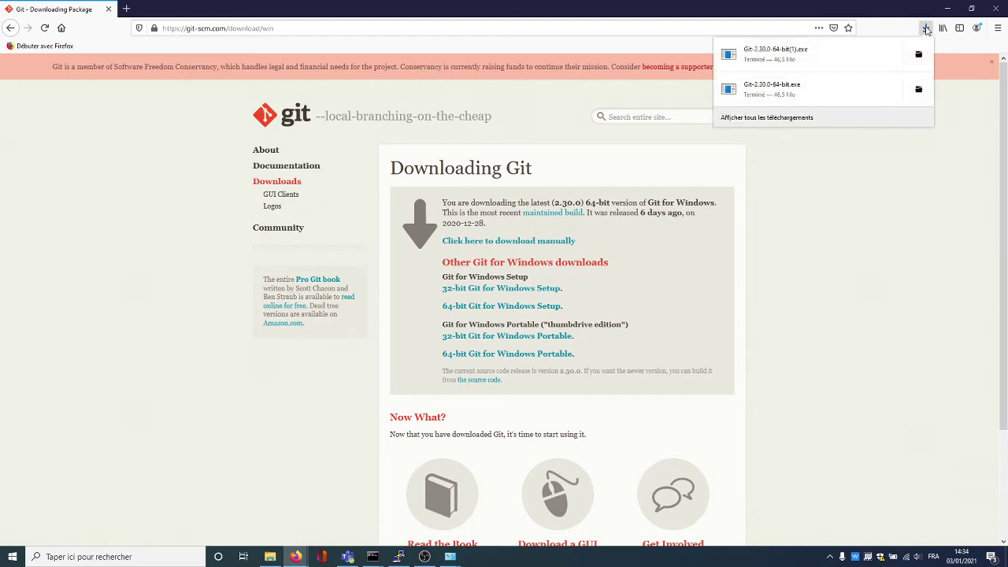
click(828, 69)
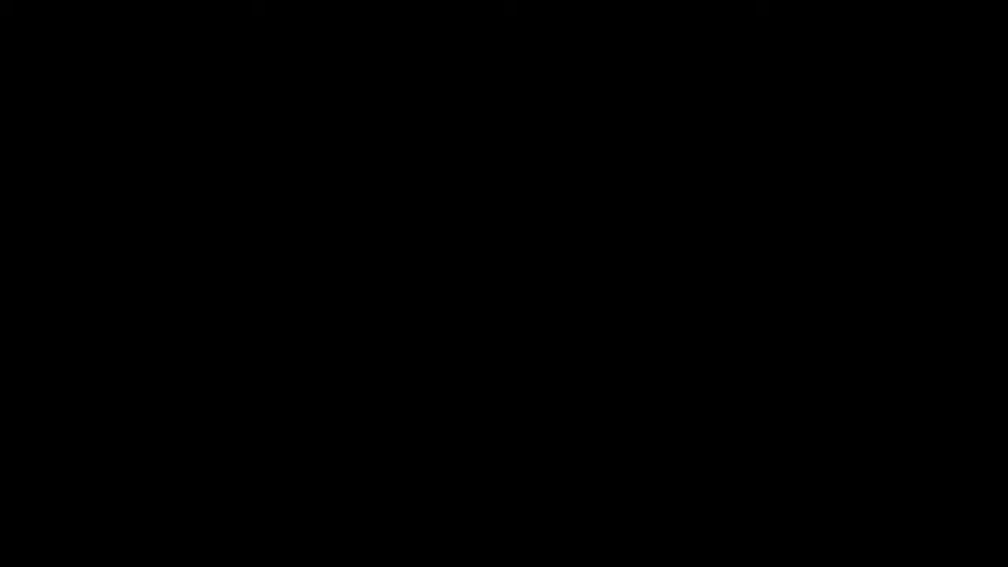
click(659, 360)
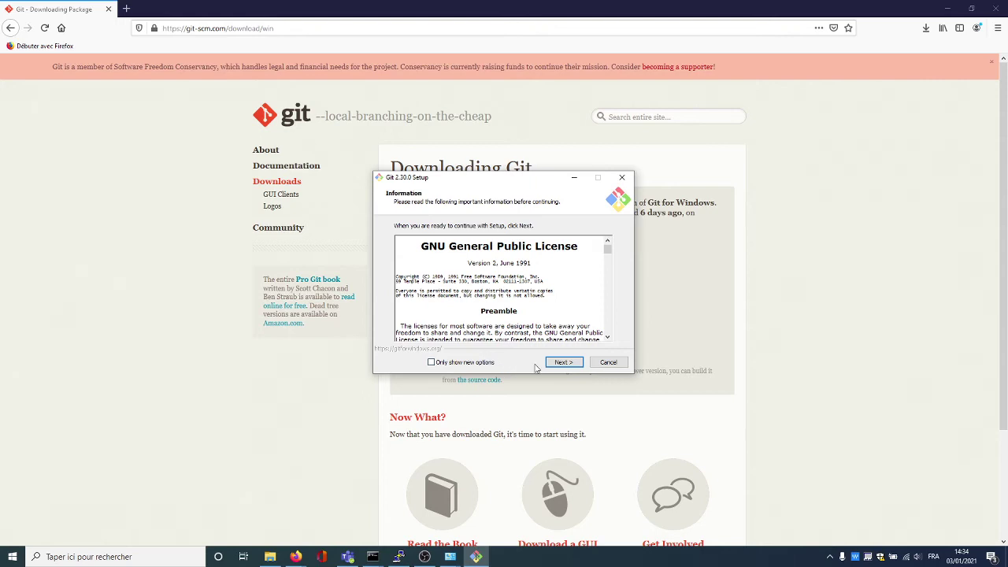
Accept the GNU General Public License information and keep the preselected Git components
click(560, 365)
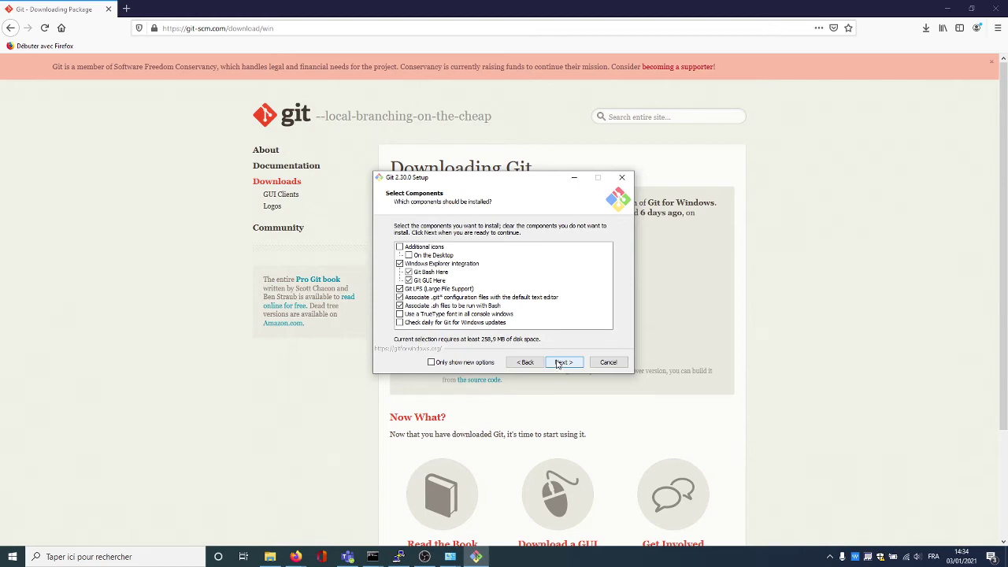
click(558, 364)
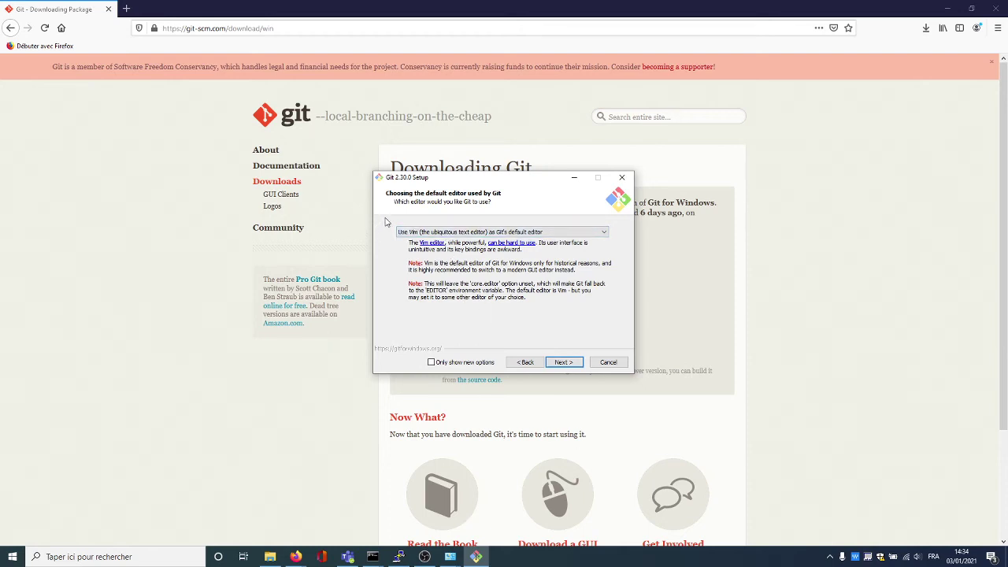
click(588, 236)
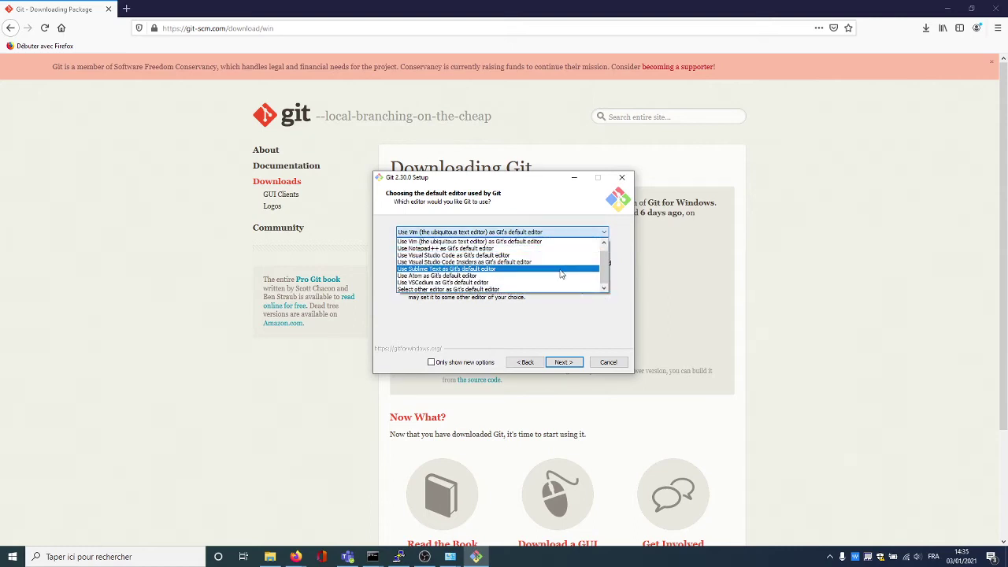
scroll(558, 271, up, 1)
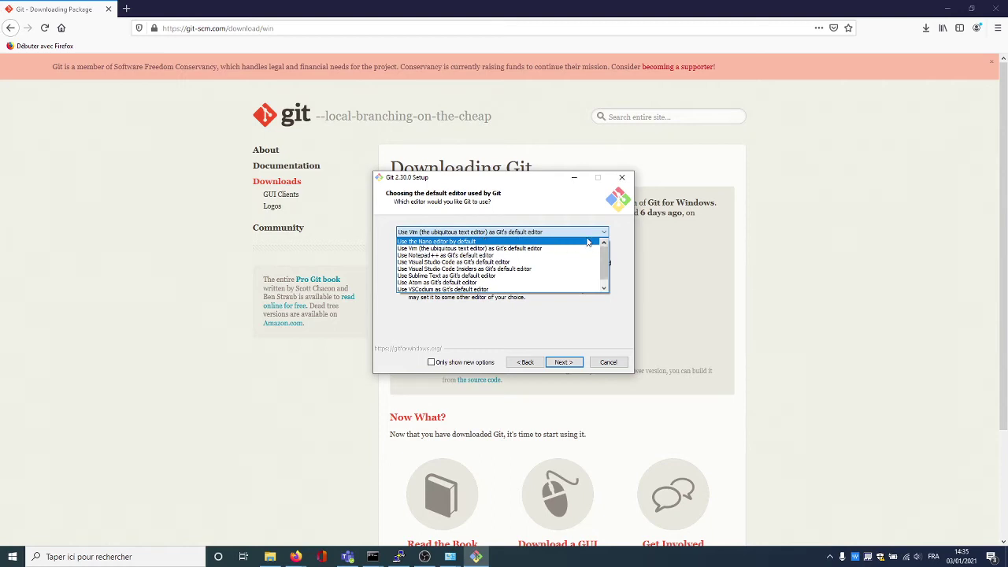
click(639, 317)
key(alt+Tab)
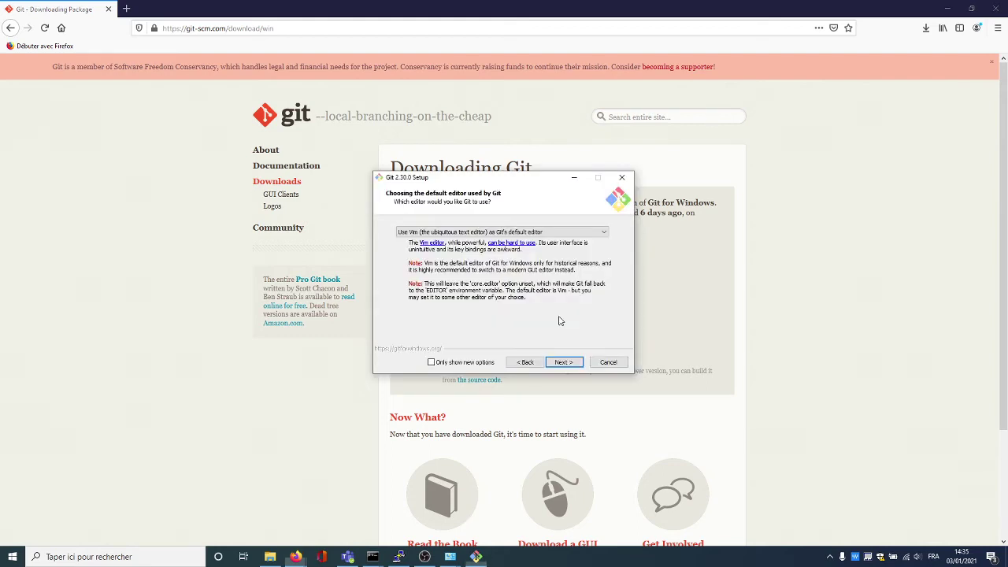
Choose the Nano editor as Git's default editor and continue the setup
click(455, 232)
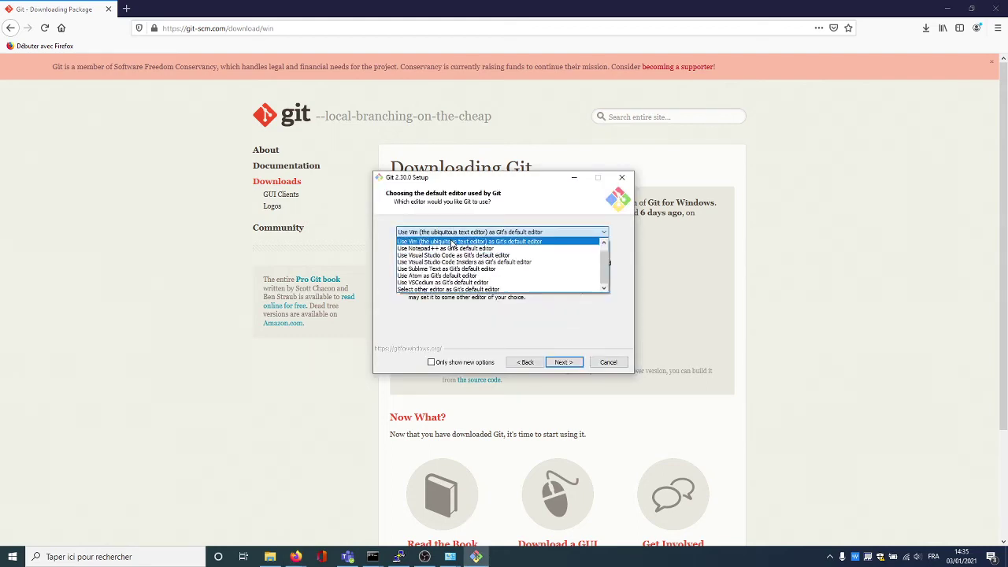
scroll(453, 244, up, 1)
click(451, 242)
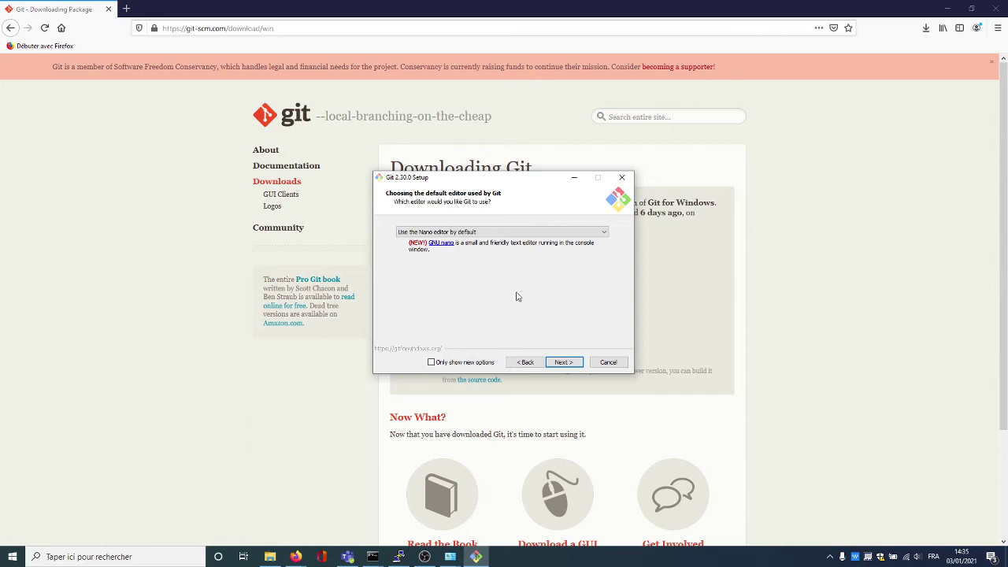
click(567, 364)
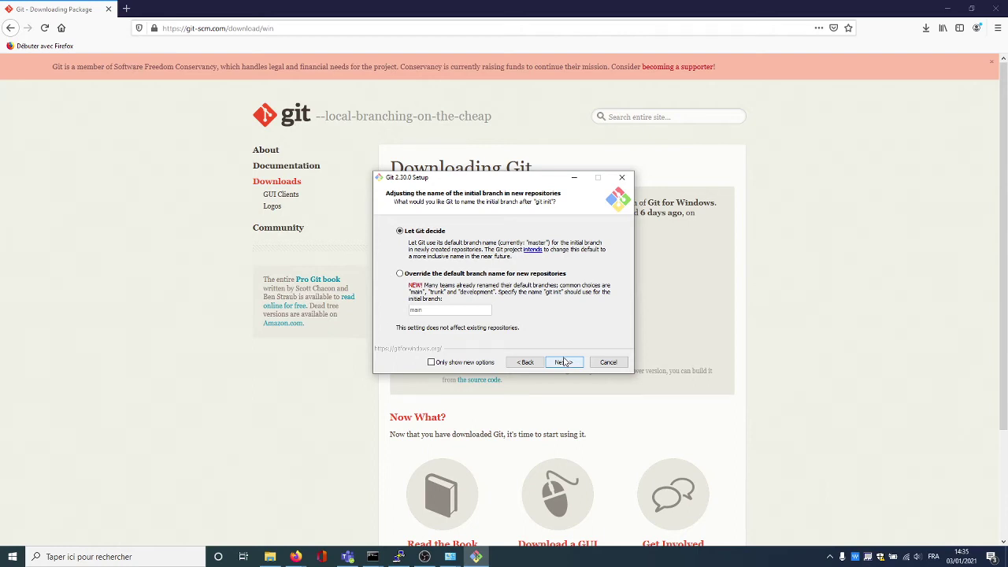
Let Git decide the initial branch name and use Git and optional Unix tools from the Command Prompt as the PATH option
click(563, 361)
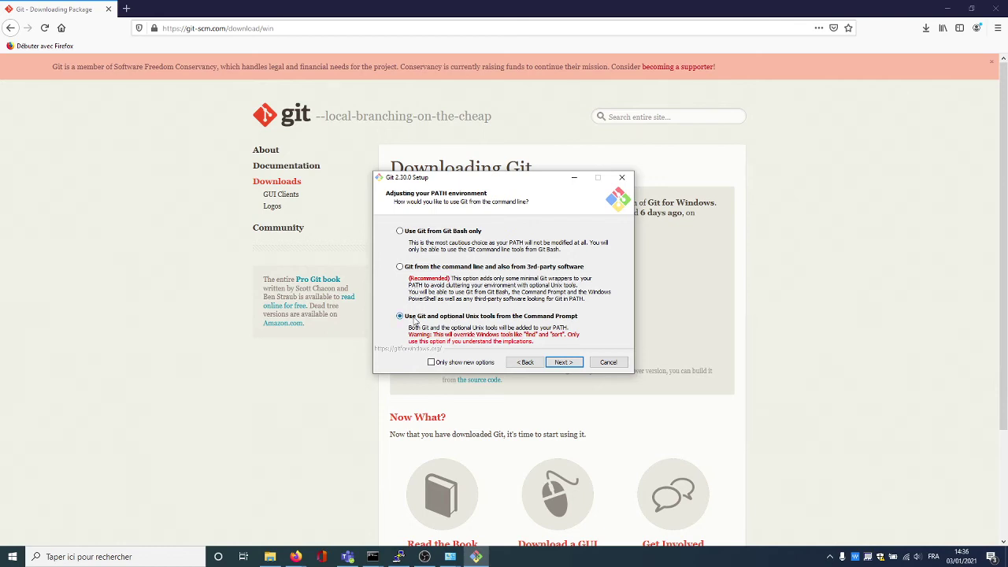
click(568, 366)
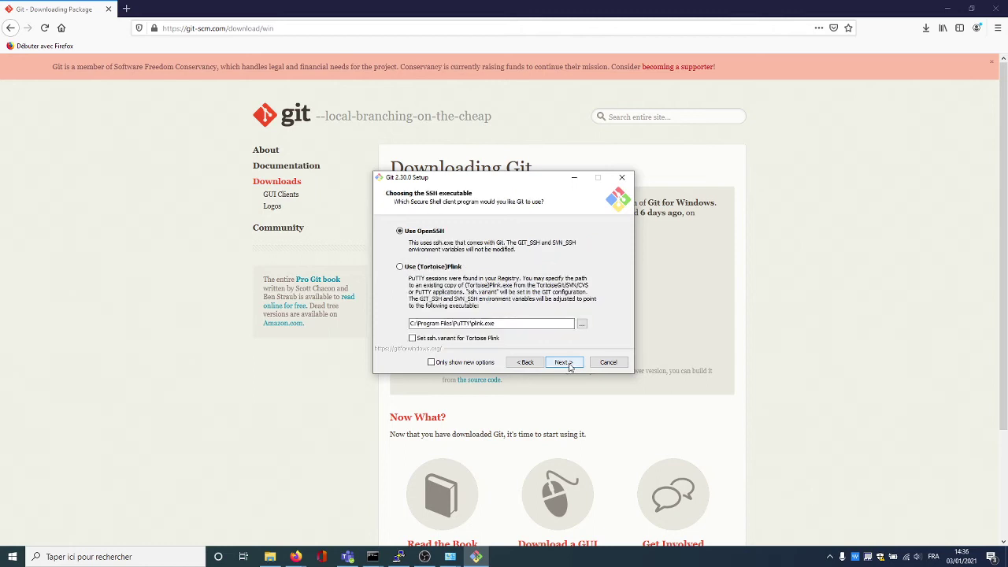
Accept OpenSSH, the OpenSSL library, and Windows-style checkout with Unix-style commit line endings
click(565, 362)
click(563, 362)
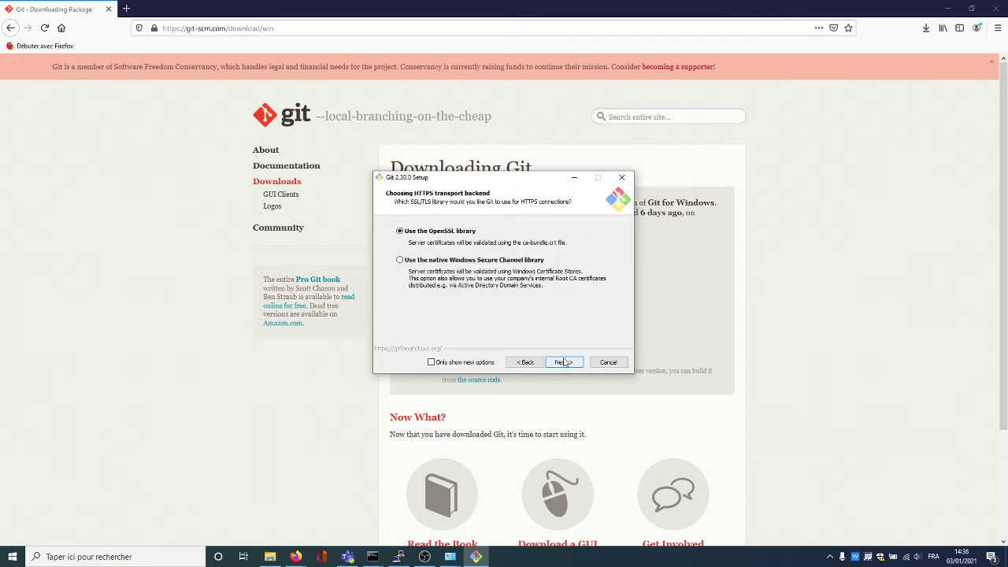
click(563, 362)
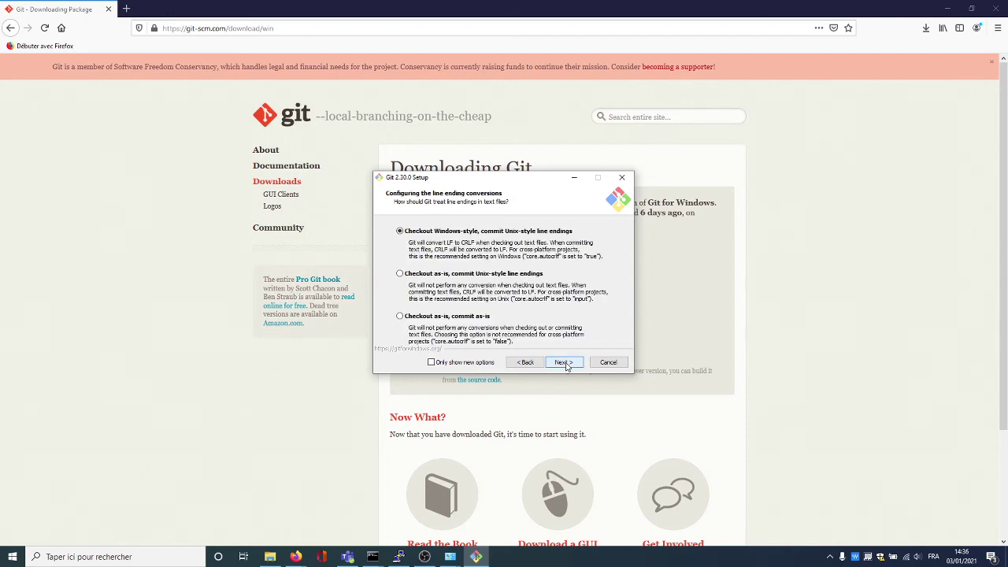
click(564, 363)
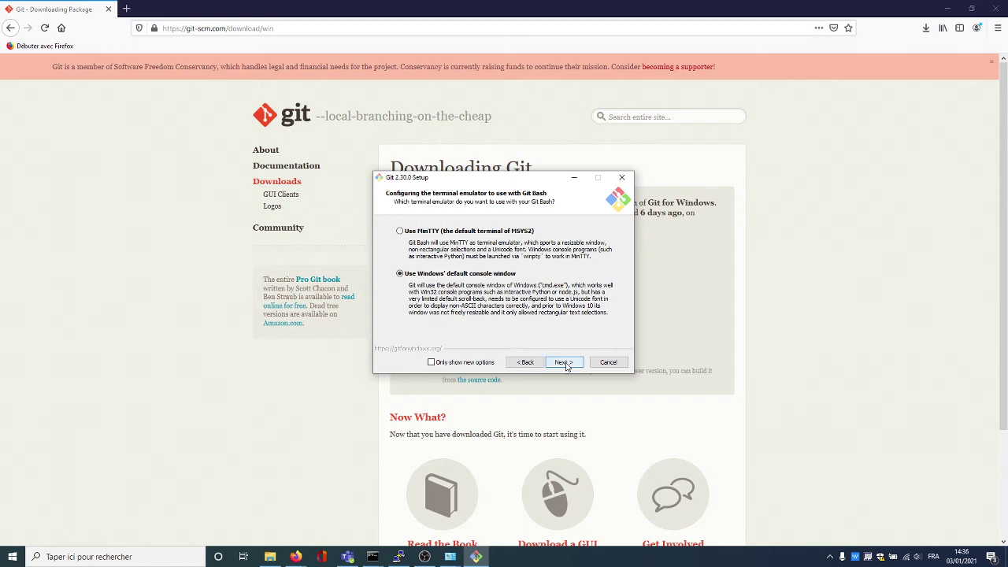
Accept Windows' default console window, the default fast-forward or merge pull behavior, and file system caching without symbolic links
click(564, 363)
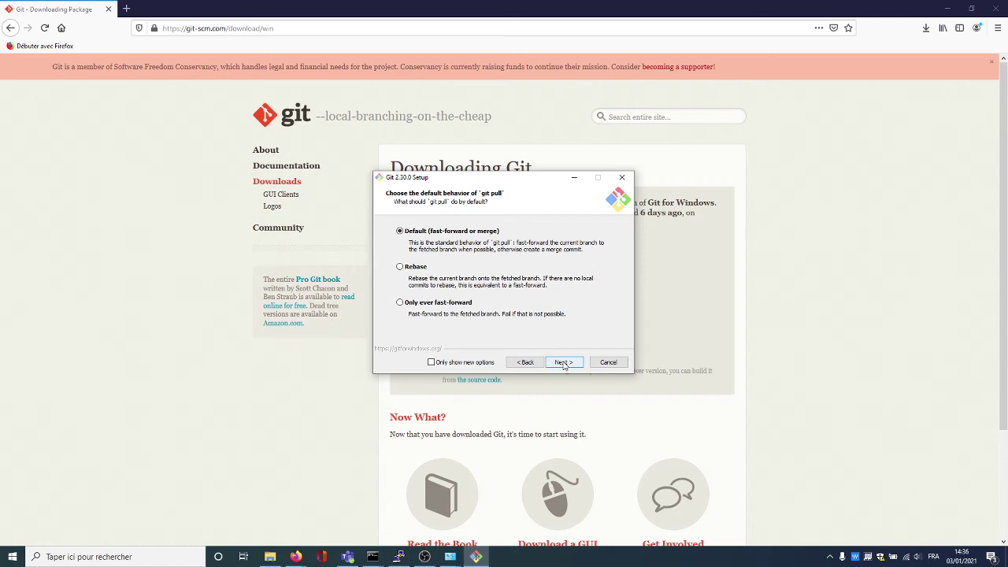
click(563, 363)
click(564, 363)
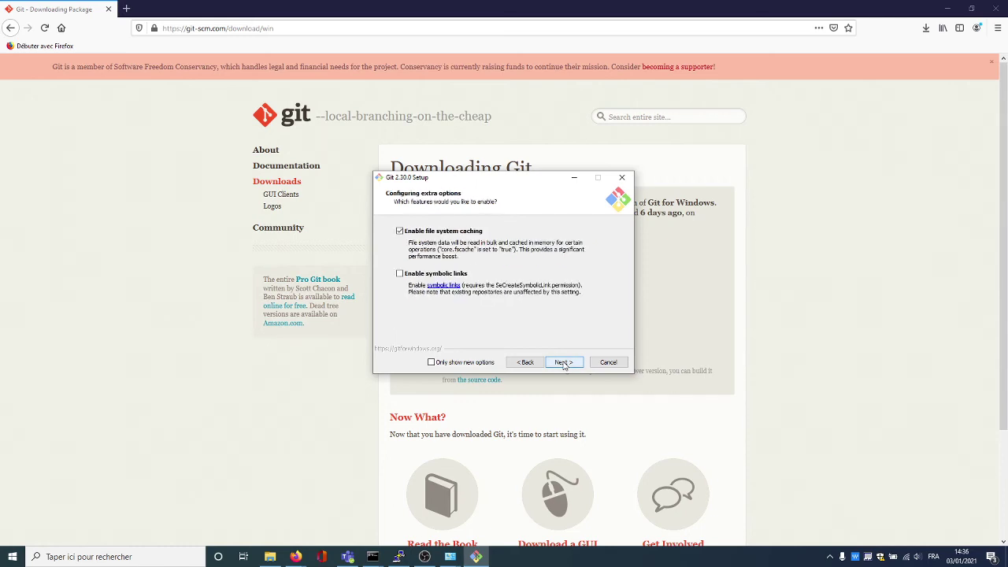
click(563, 363)
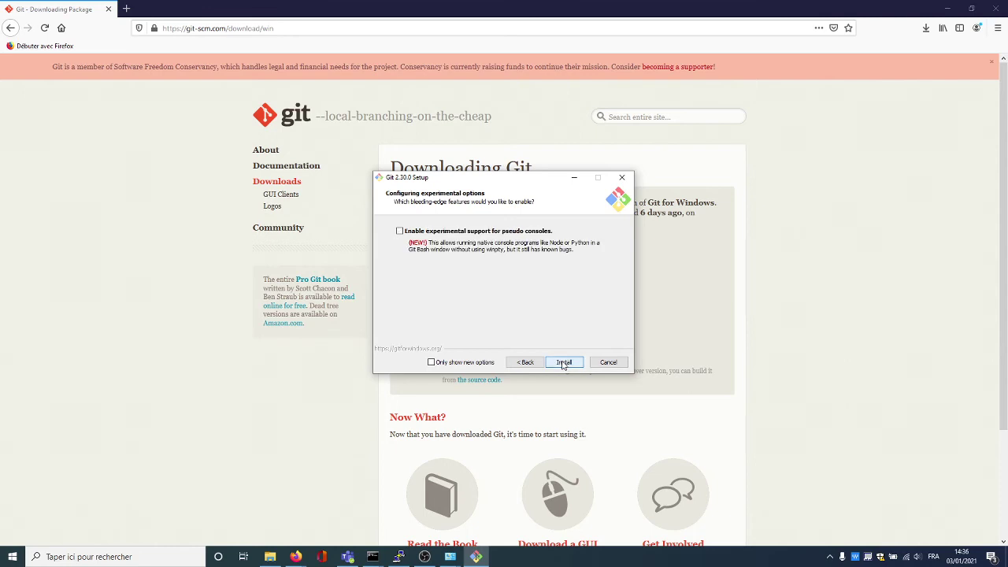
Install Git without experimental pseudo console support, finish the wizard, and dismiss the prompt for opening the release notes
click(563, 363)
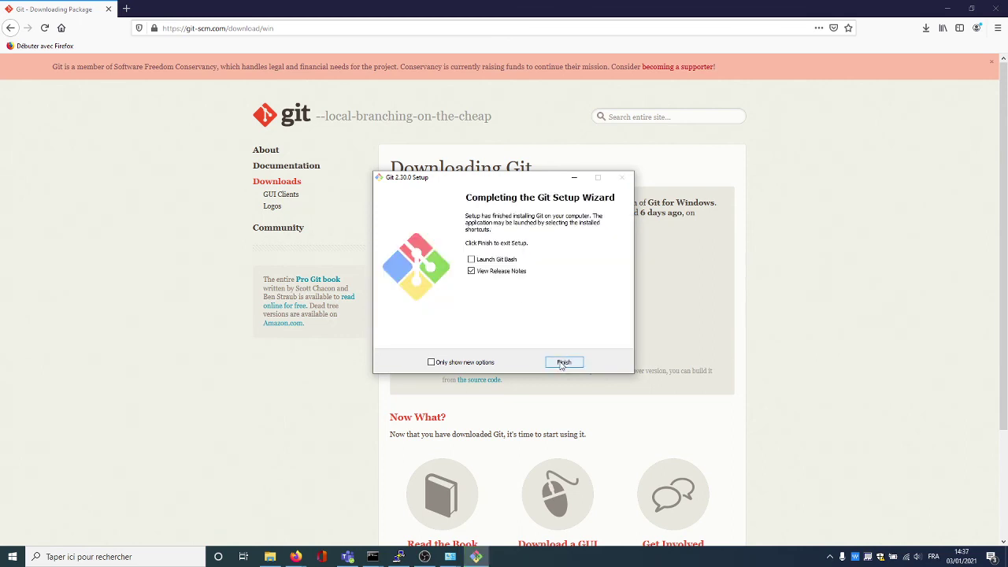
click(562, 362)
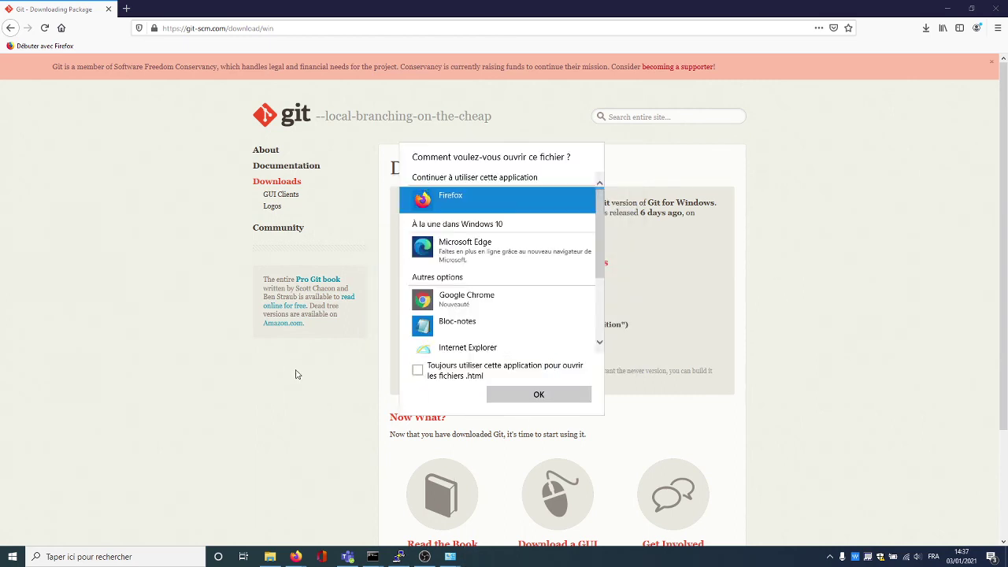
click(228, 422)
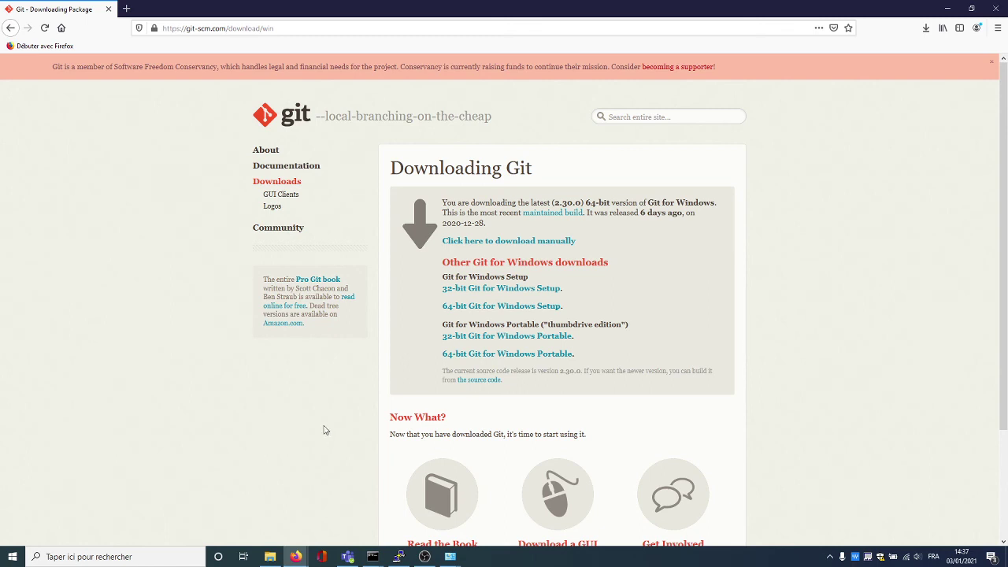
Open the Windows Command Prompt and run git --version to check the Git installation
click(129, 558)
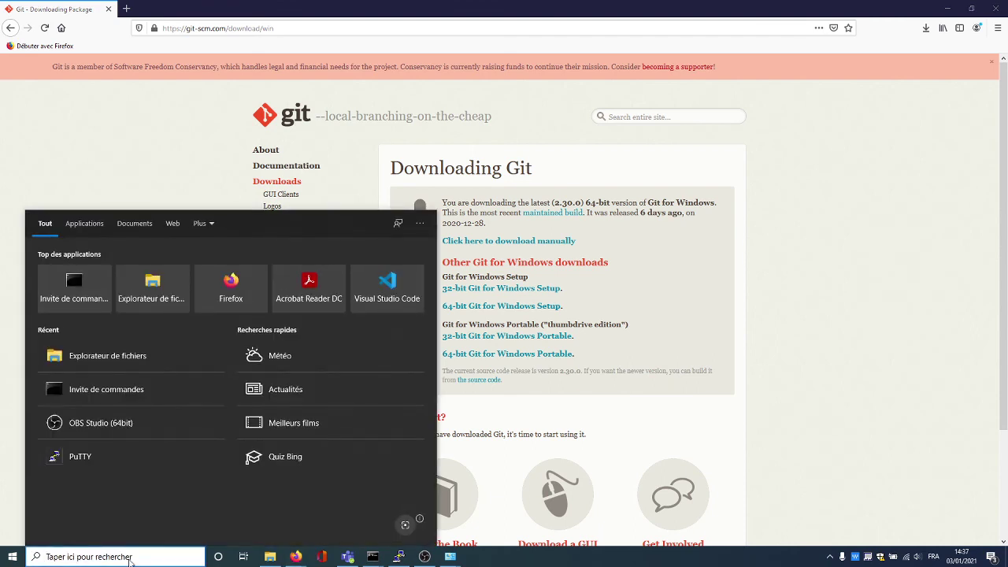
text(cmd)
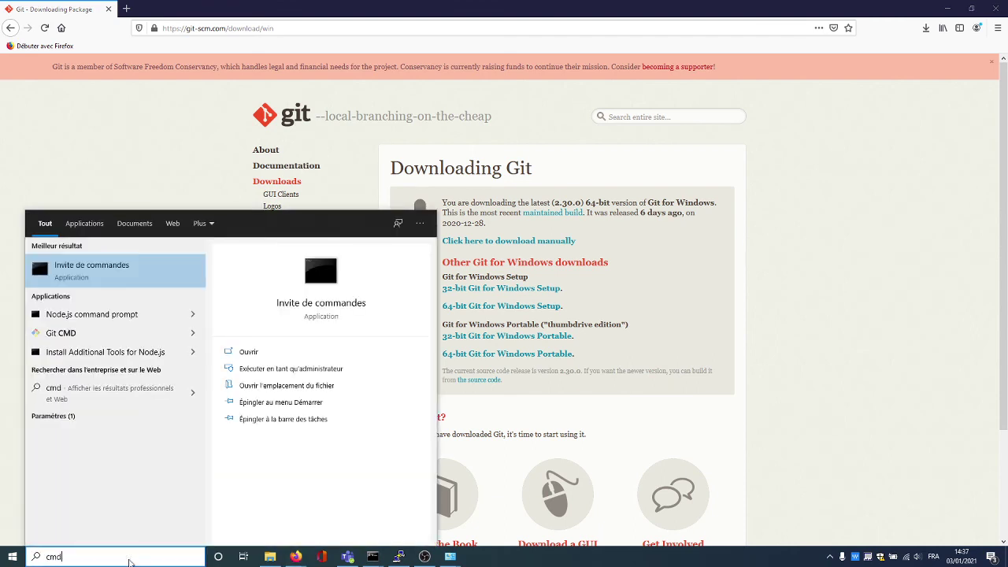
click(146, 257)
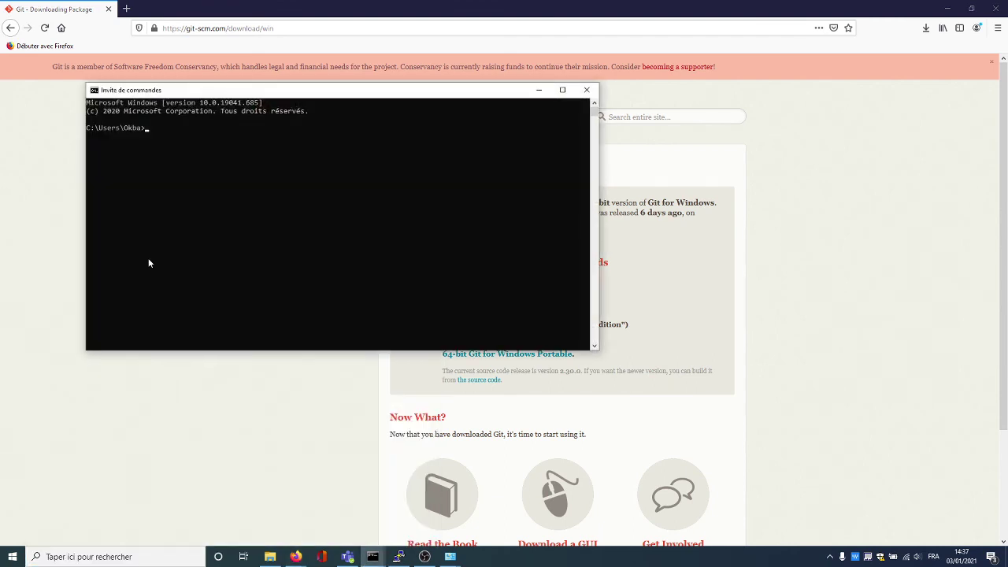
text(git --version)
key(Return)
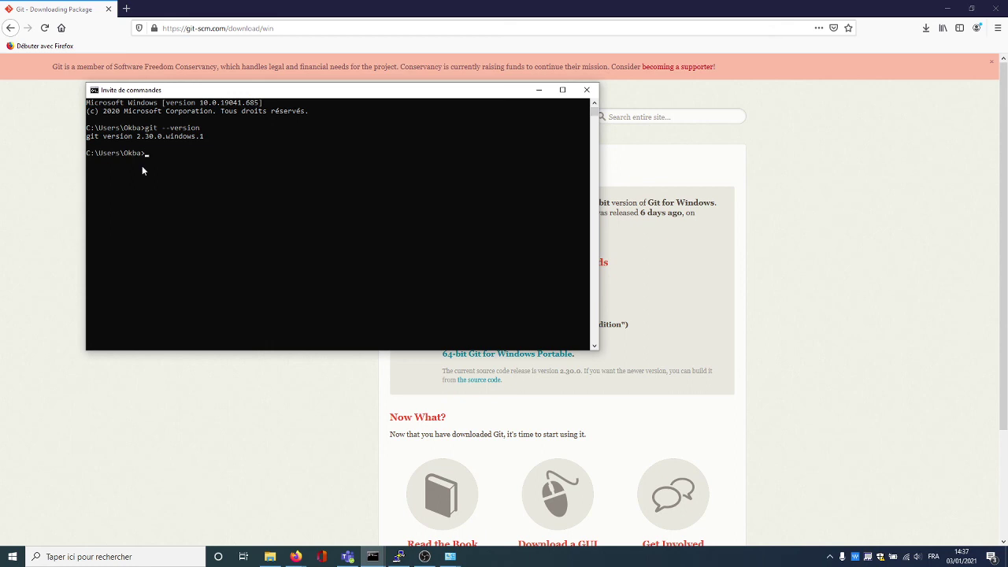
click(424, 556)
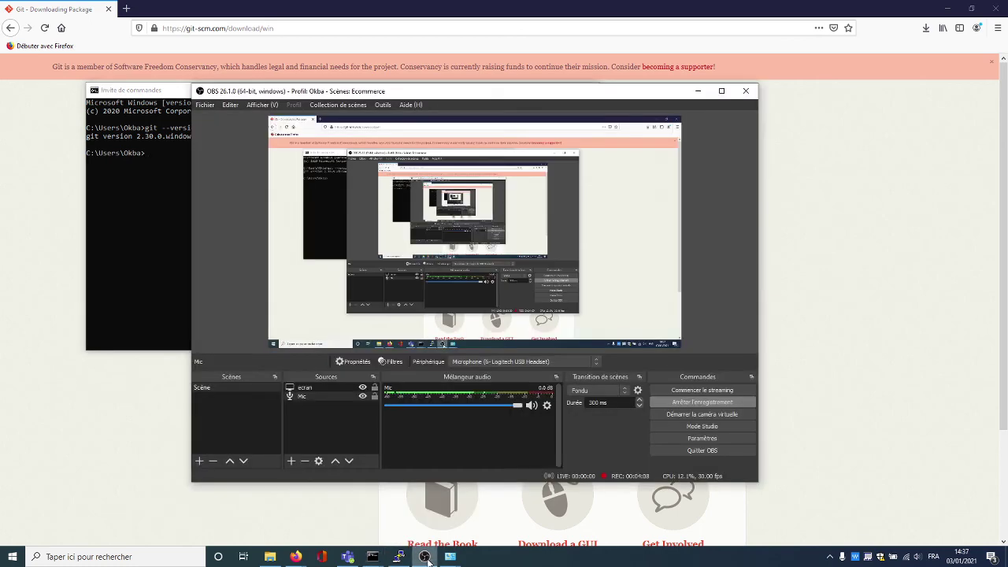